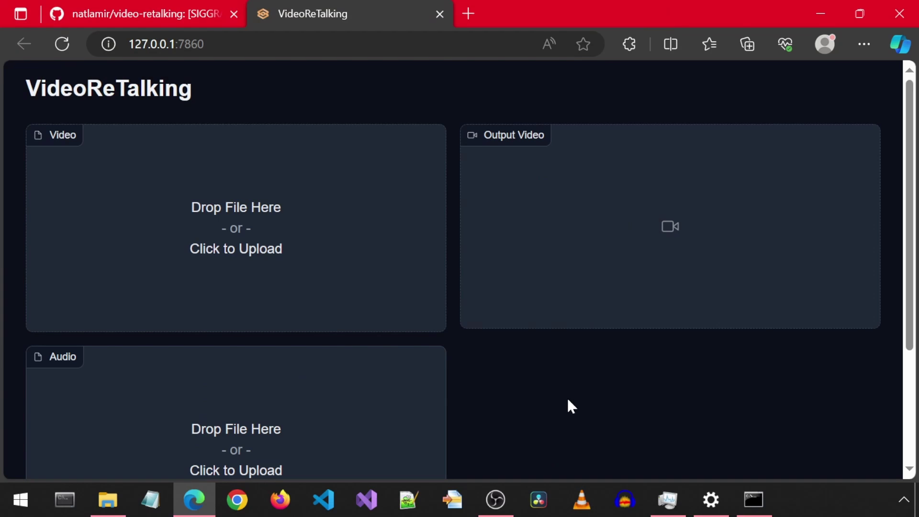
# Load examples\face\1.mp4 as the face video
pyautogui.click(365, 219)
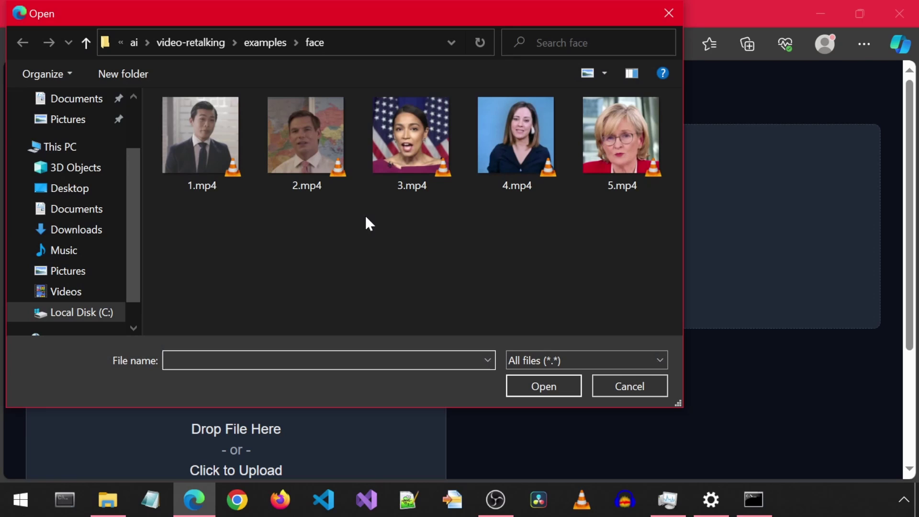
pyautogui.click(219, 152)
pyautogui.doubleClick(216, 145)
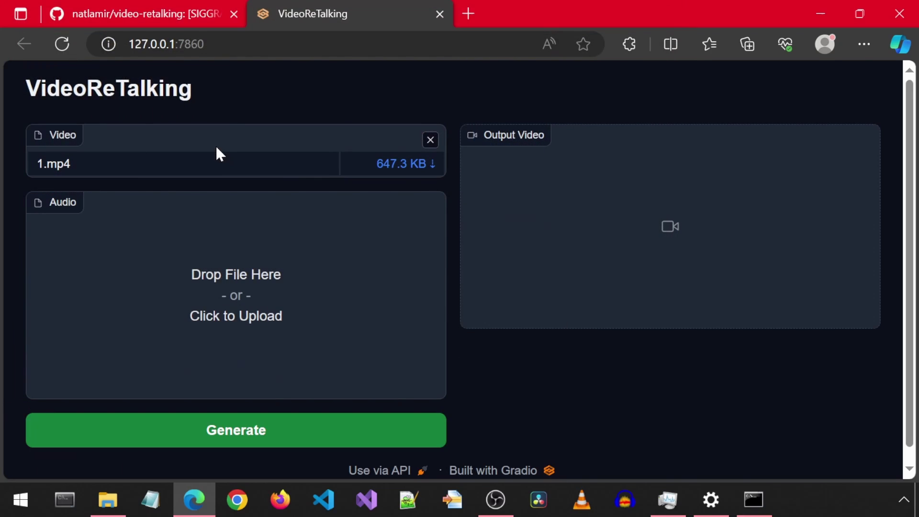
# Load examples\audio\1.wav as the audio input
pyautogui.click(319, 301)
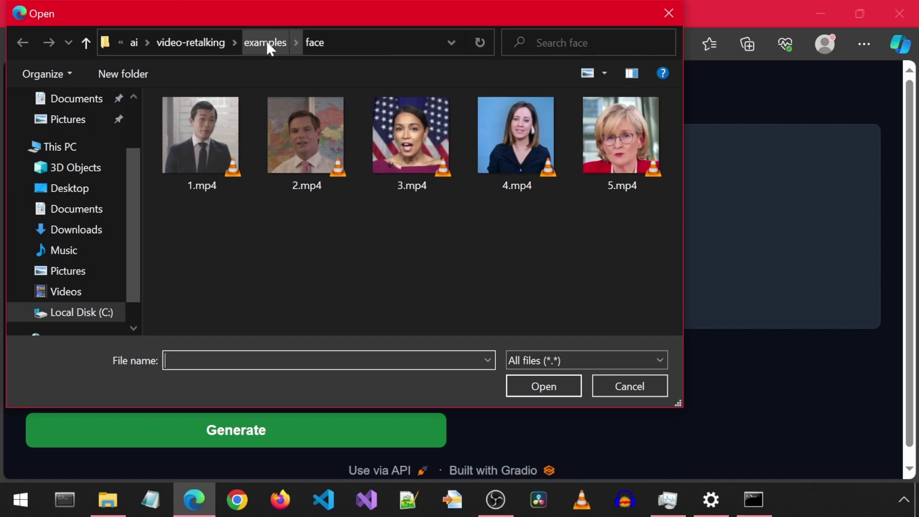
pyautogui.click(265, 42)
pyautogui.doubleClick(177, 127)
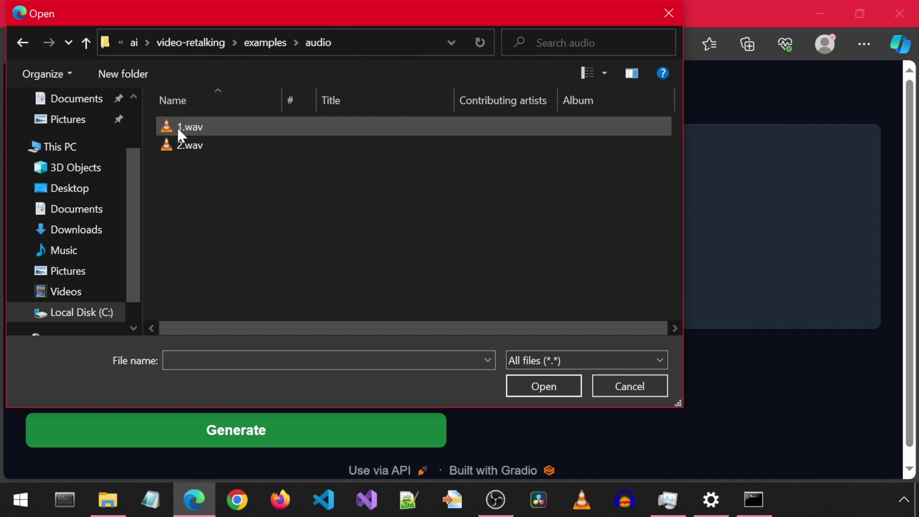
pyautogui.doubleClick(191, 123)
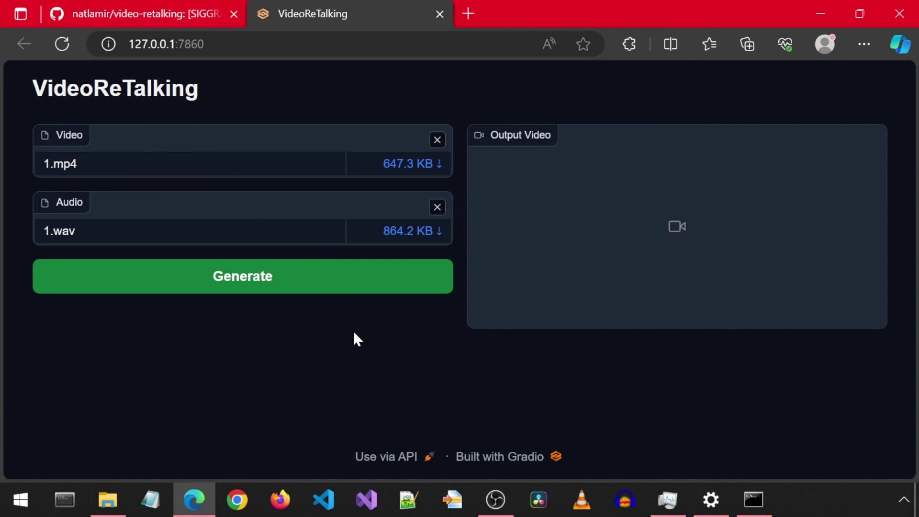
# Start generation, then bring the server console forward and move it aside to watch inference finish
pyautogui.click(309, 286)
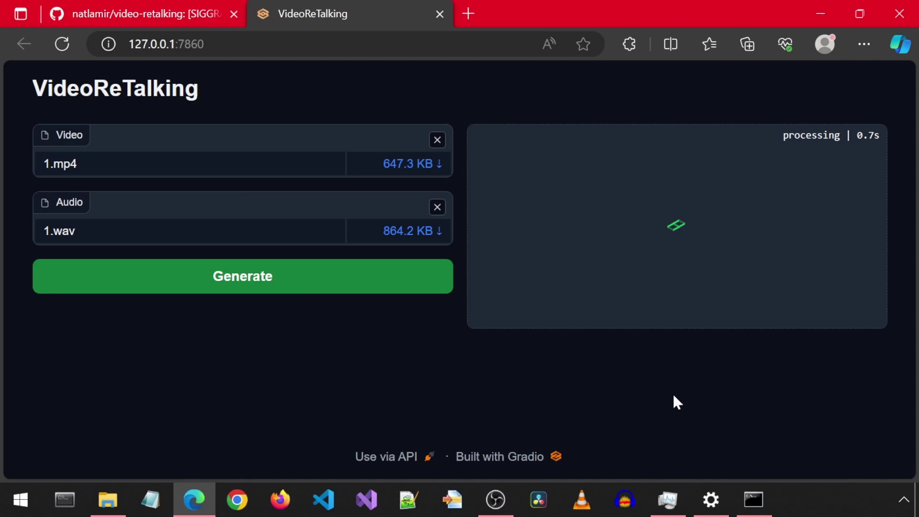
pyautogui.click(766, 506)
pyautogui.moveTo(394, 41); pyautogui.dragTo(352, 44)
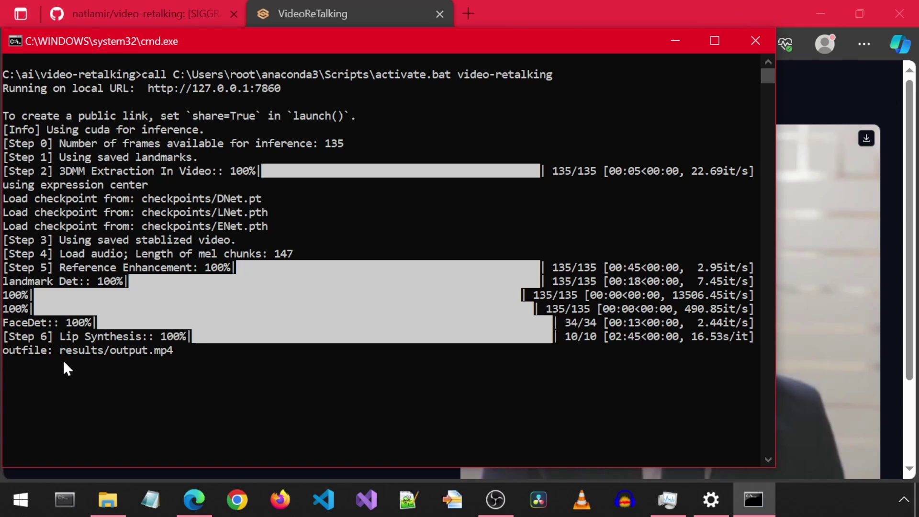
# Check that output.mp4 is in the results folder, then return to the page showing the video
pyautogui.click(119, 509)
pyautogui.doubleClick(217, 305)
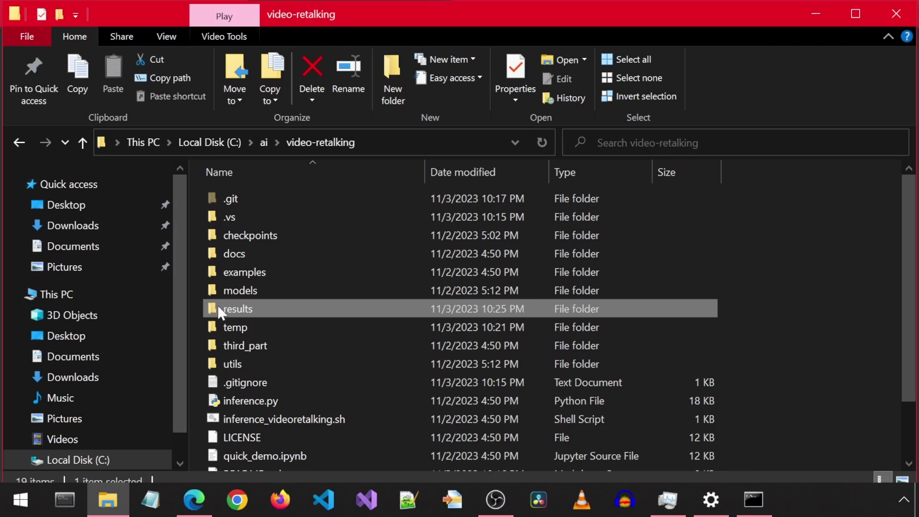
pyautogui.click(816, 12)
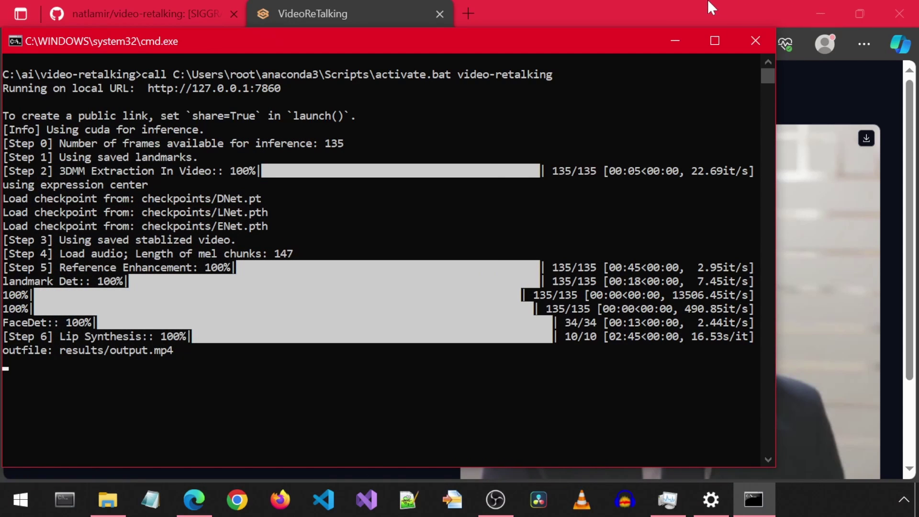
pyautogui.click(766, 7)
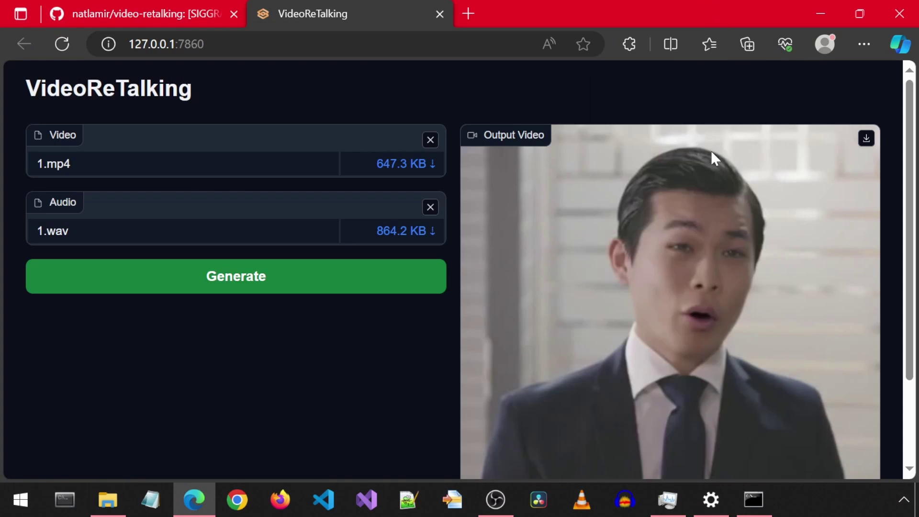
# Play the generated video, then copy the project path C:\ai\video-retalking from File Explorer
pyautogui.click(767, 319)
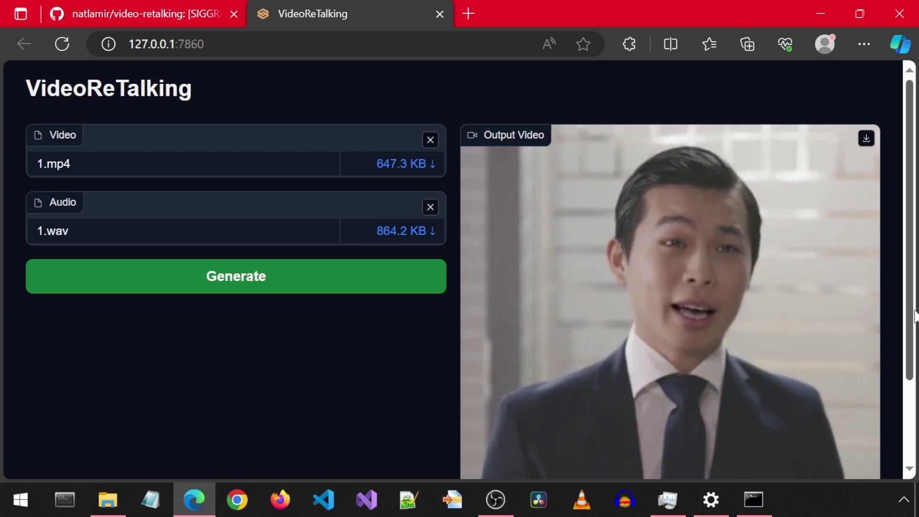
pyautogui.click(108, 499)
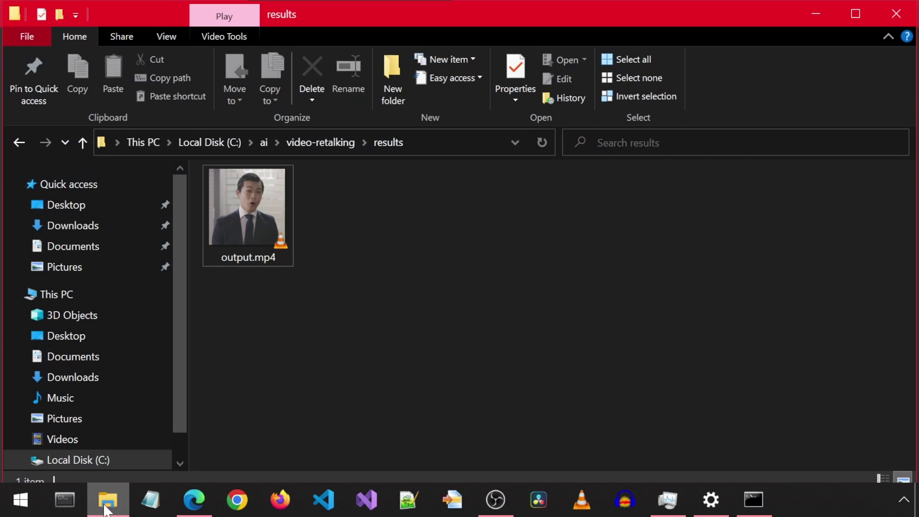
pyautogui.click(327, 143)
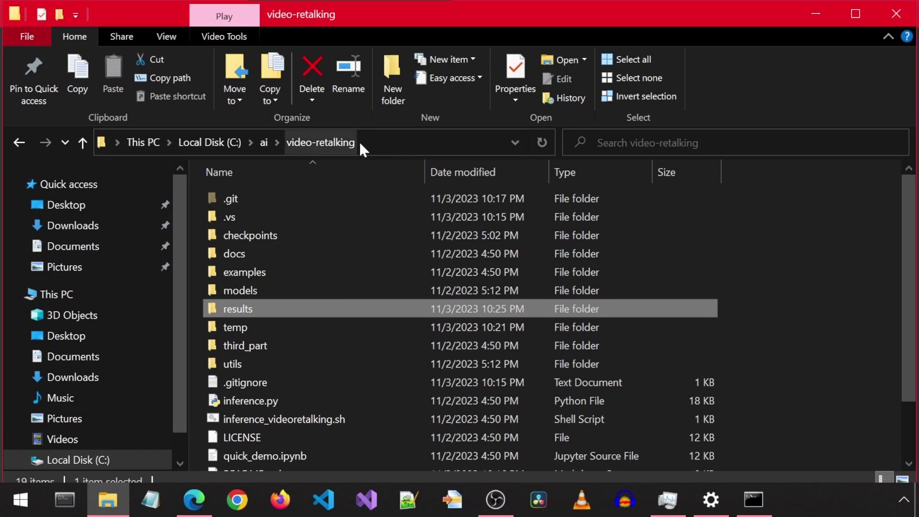
pyautogui.click(388, 142)
pyautogui.rightClick(186, 143)
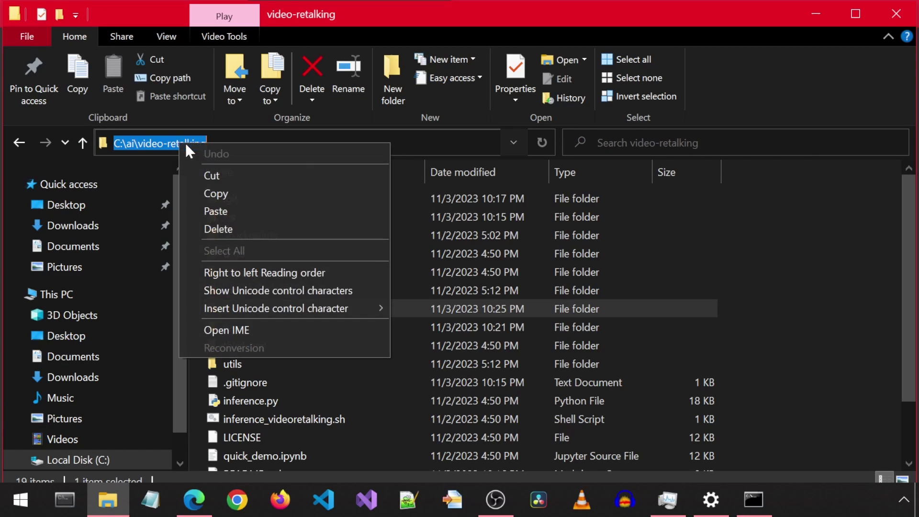
pyautogui.click(219, 195)
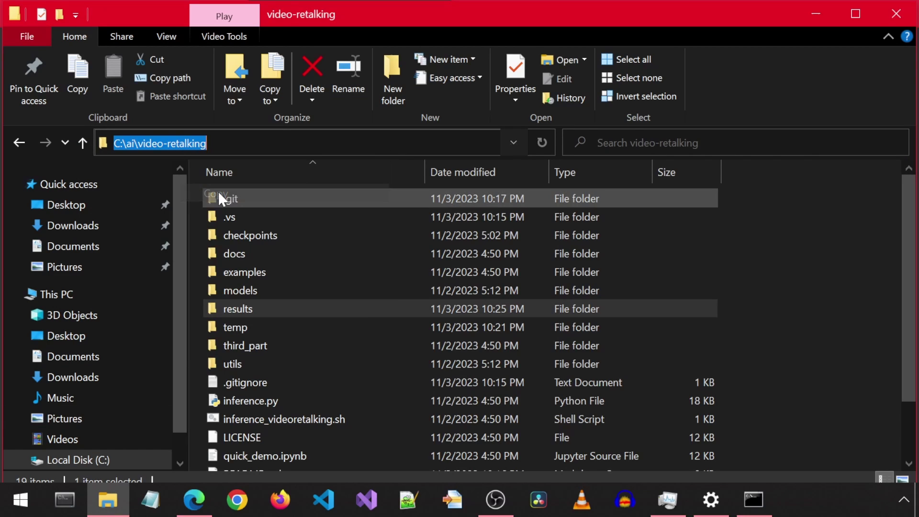
# In Anaconda Prompt, cd into C:\ai\video-retalking using the copied path
pyautogui.click(66, 507)
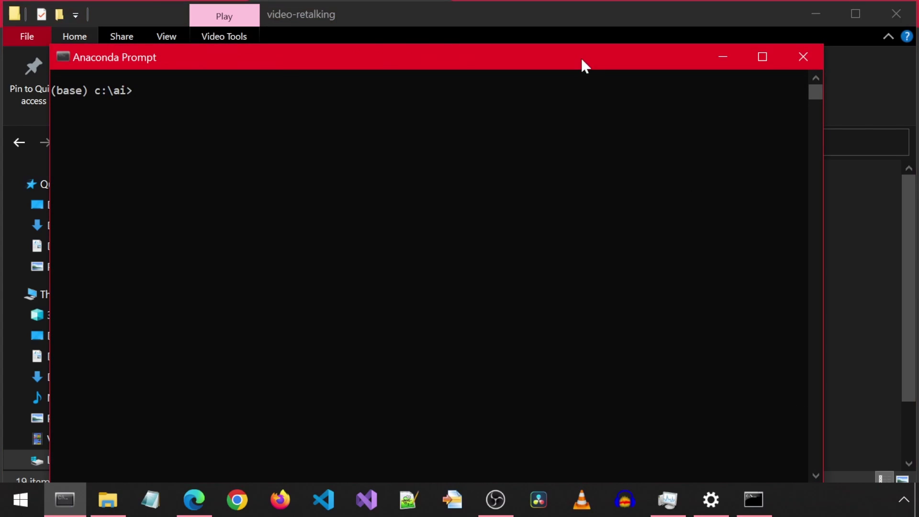
pyautogui.write('cd')
pyautogui.hotkey('ctrl', 'v')
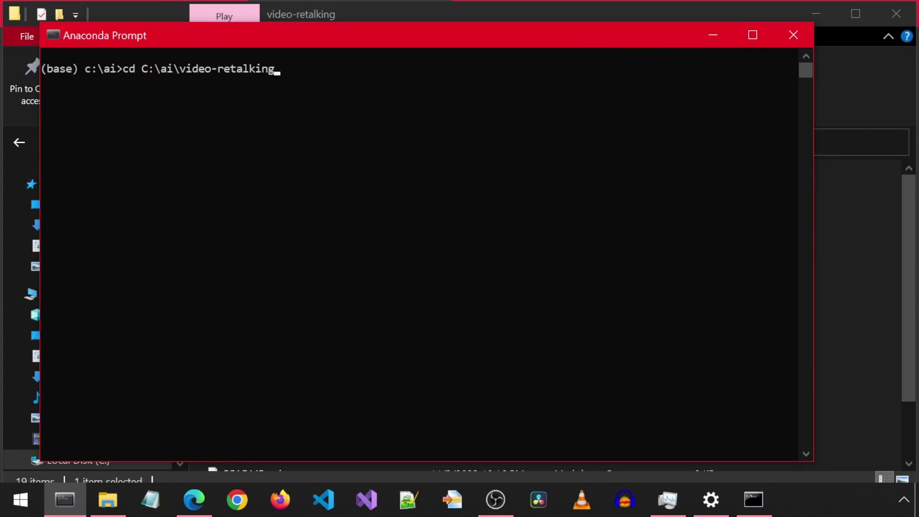
pyautogui.press('Return')
# Run git pull (already up to date) and conda activate video-retalking
pyautogui.write('git')
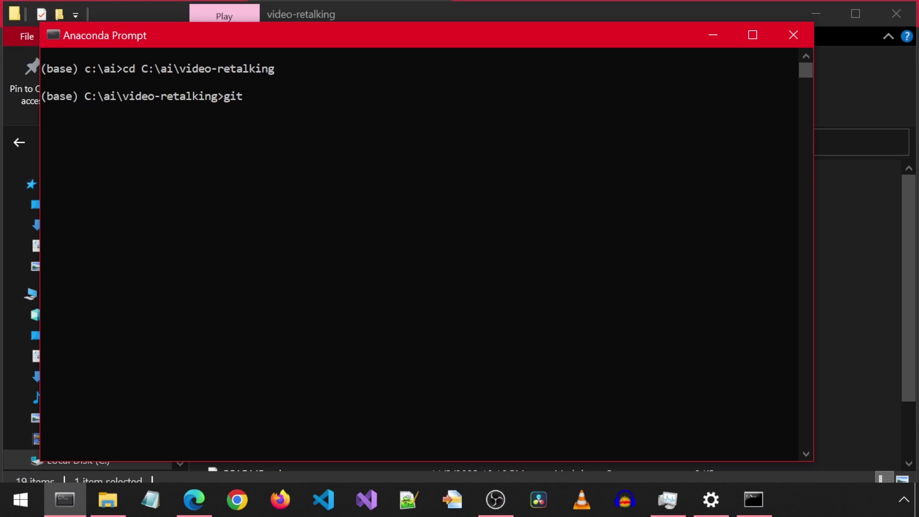
pyautogui.write(' pull')
pyautogui.press('Return')
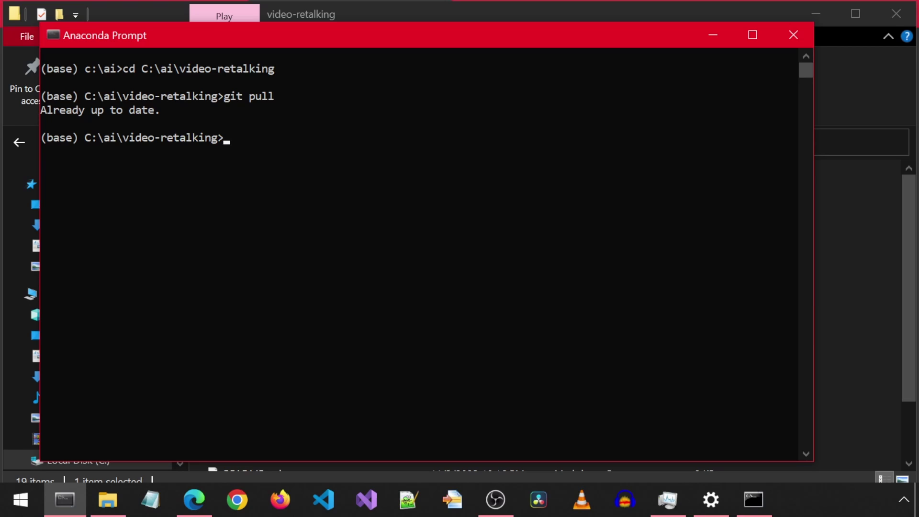
pyautogui.write('conda activate ')
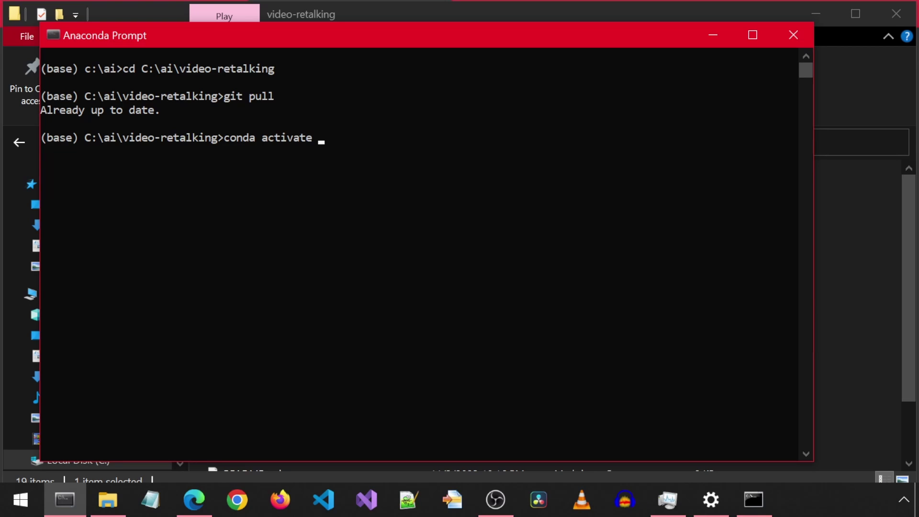
pyautogui.write('video-retalking')
pyautogui.press('Return')
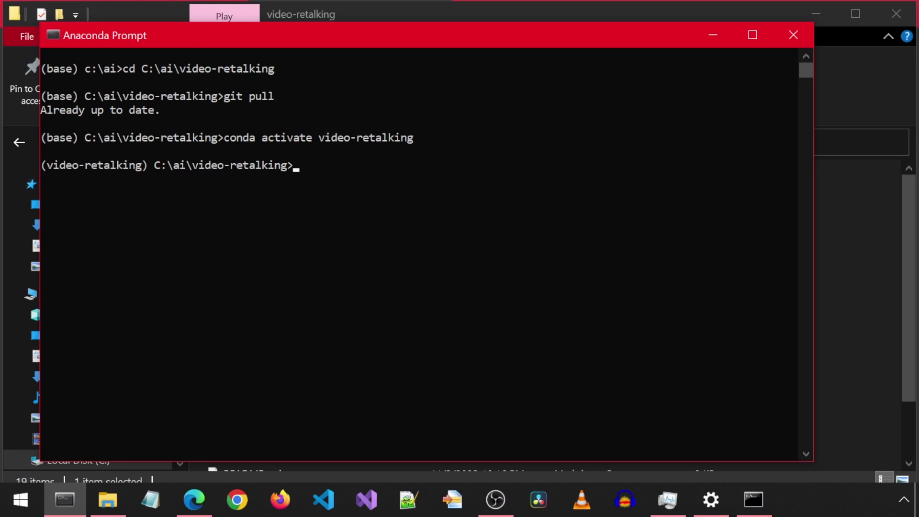
# Check gradio with pip show, copy version 3.50.2, and run pip install gradio==3.50.2
pyautogui.write('pip show gradio')
pyautogui.press('Return')
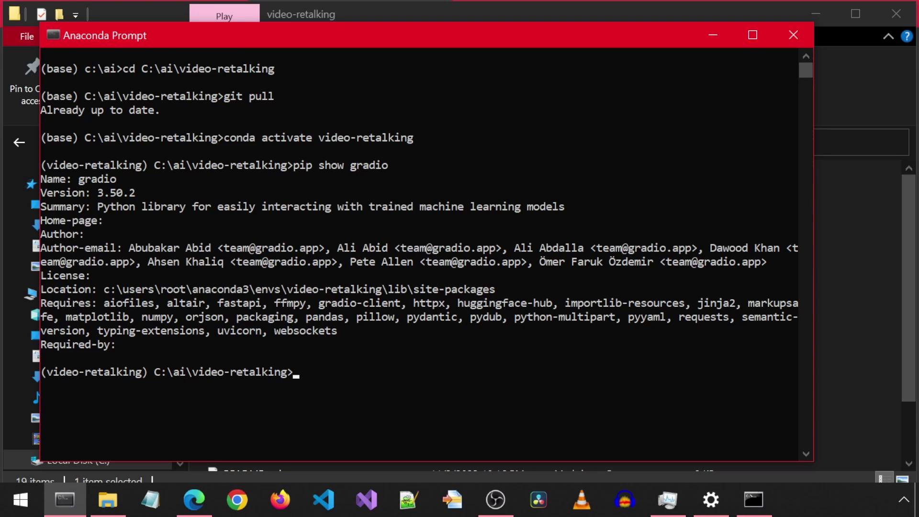
pyautogui.moveTo(139, 193); pyautogui.dragTo(100, 196)
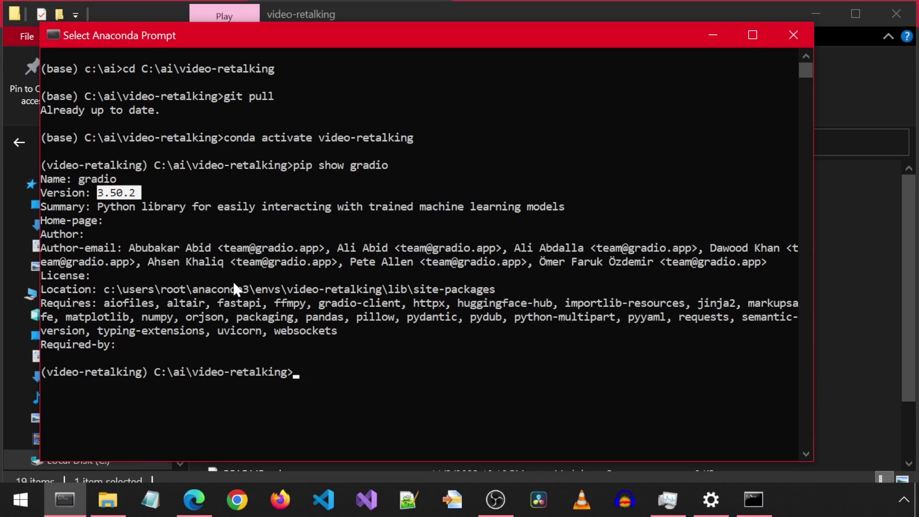
pyautogui.hotkey('ctrl', 'c')
pyautogui.write('pip')
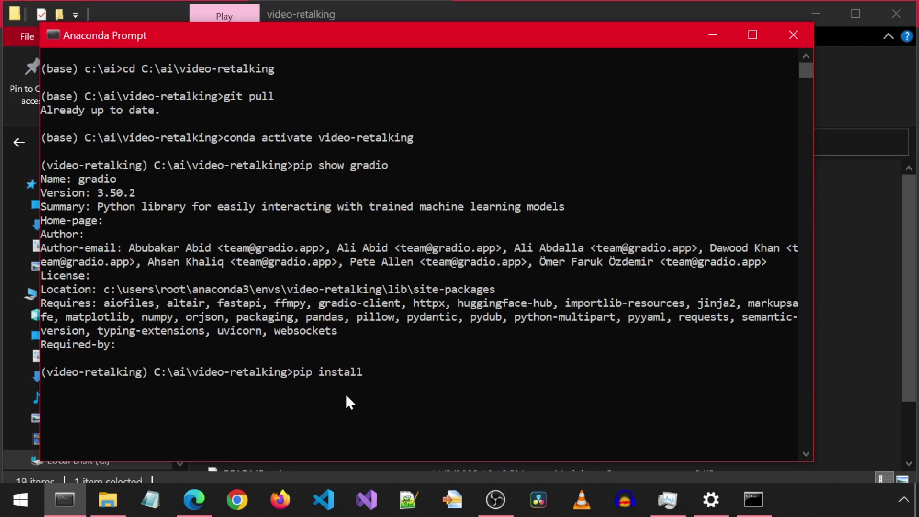
pyautogui.write(' install gradio==3.50.2')
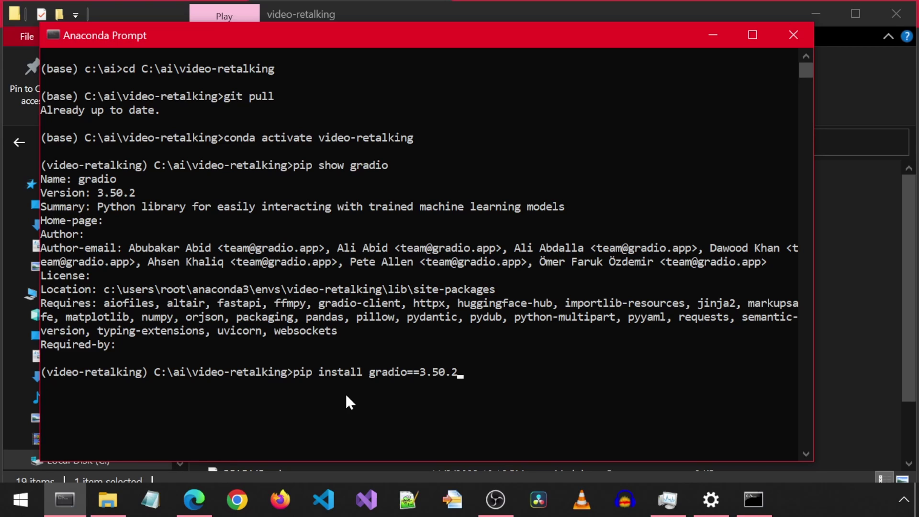
pyautogui.press('Return')
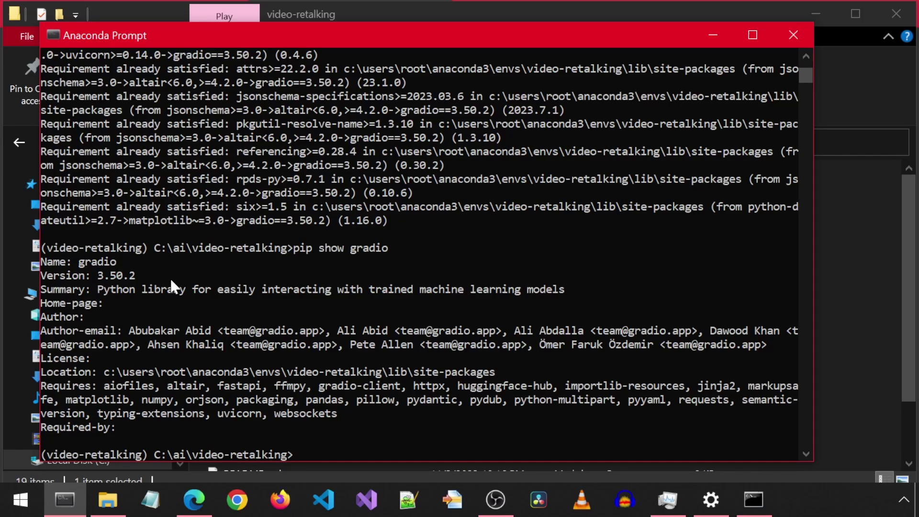
# Close the prompt and open run.bat in Notepad++
pyautogui.click(794, 34)
pyautogui.scroll(-1, 555, 256)
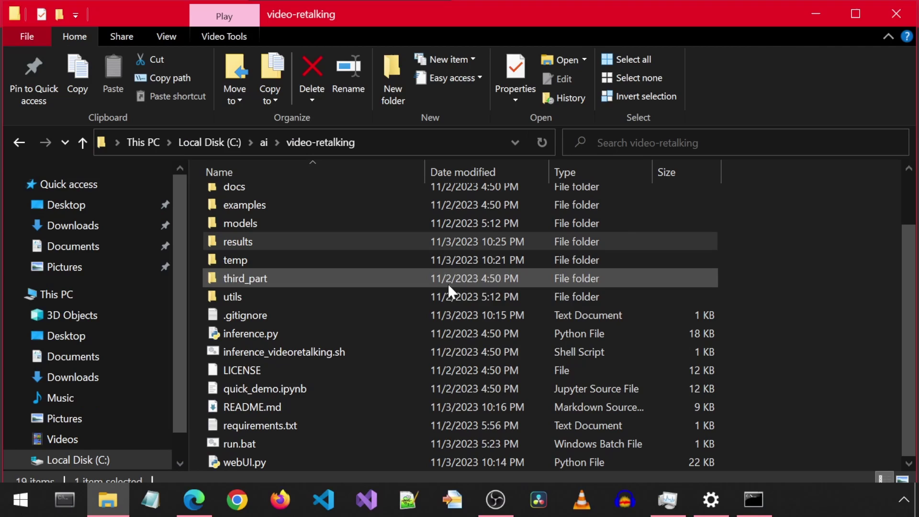
pyautogui.rightClick(210, 444)
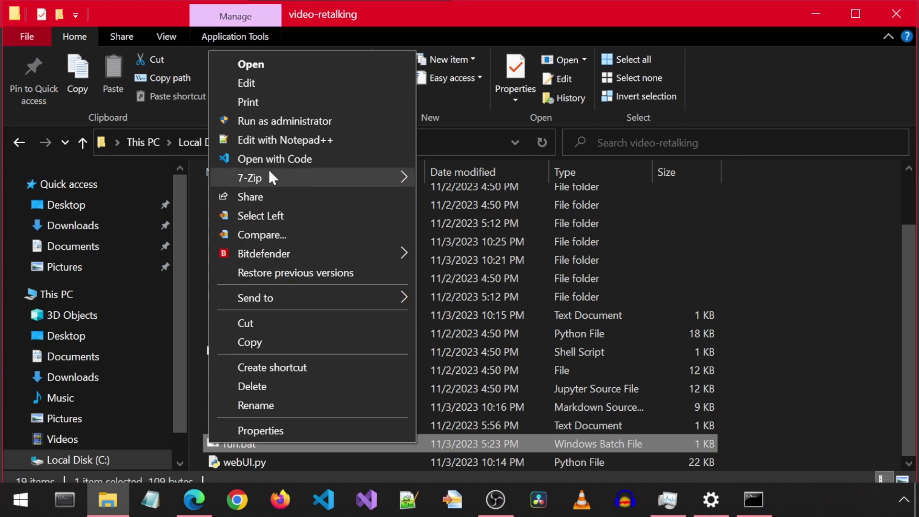
pyautogui.click(277, 137)
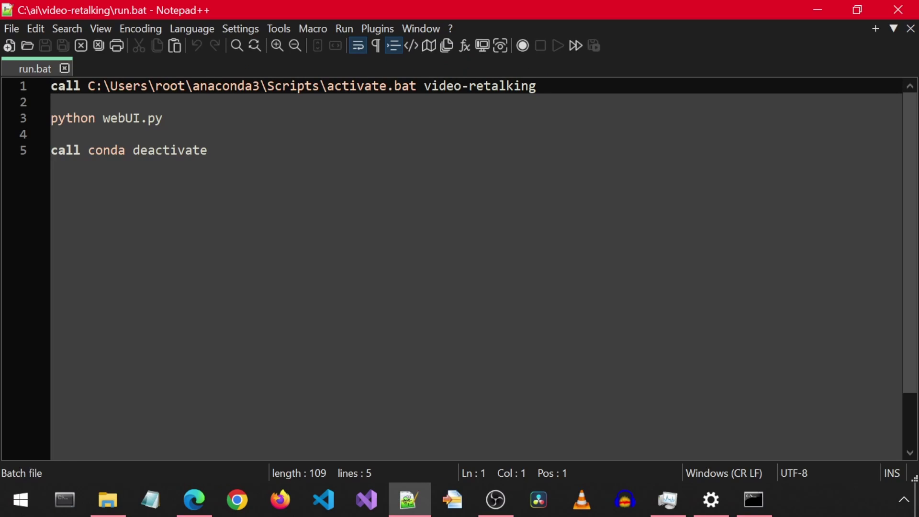
# Review run.bat's activate path and python webUI.py line, then close Notepad++ and launch run.bat
pyautogui.doubleClick(170, 86)
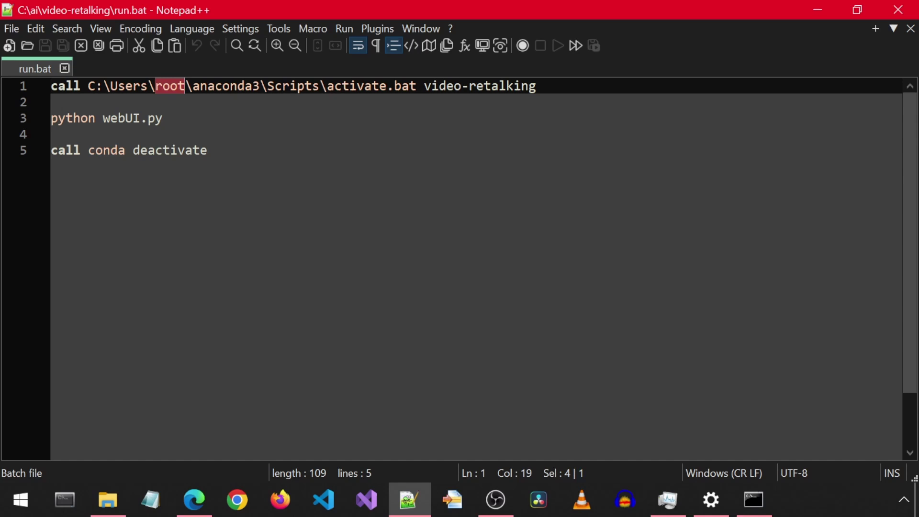
pyautogui.click(163, 117)
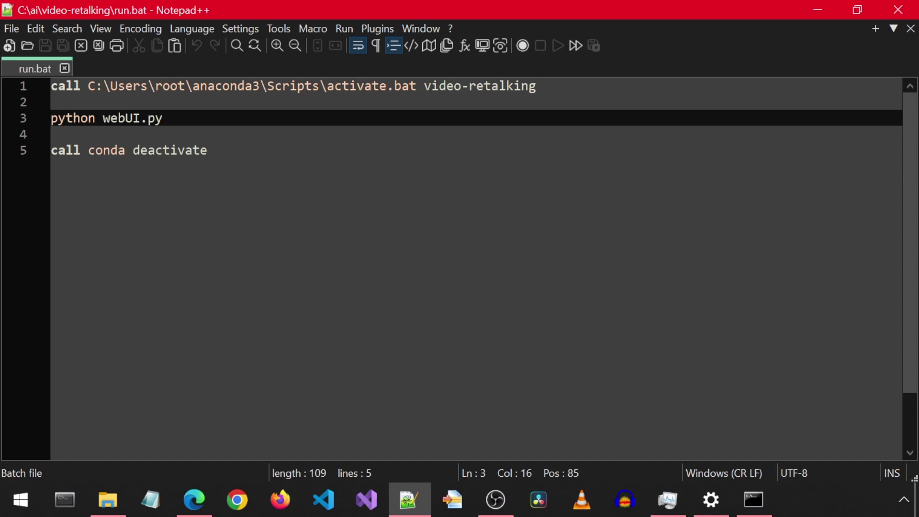
pyautogui.click(915, 7)
pyautogui.doubleClick(211, 441)
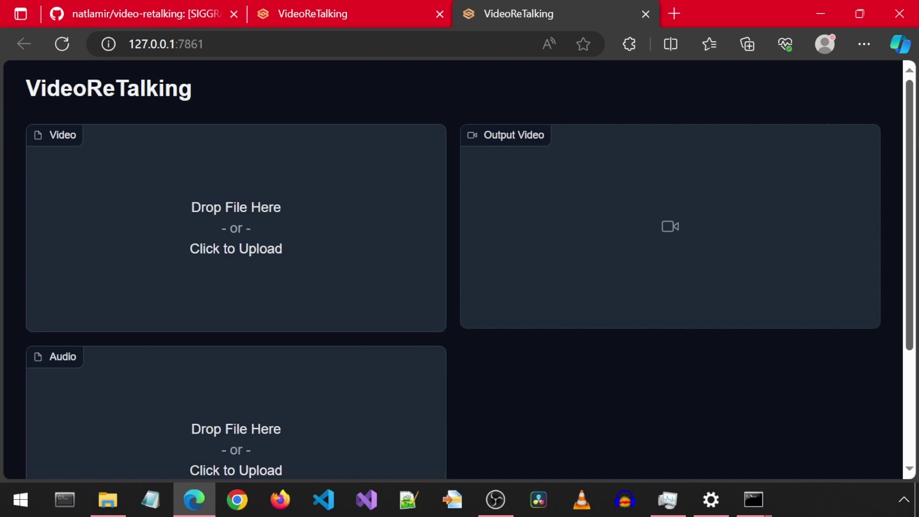
# Switch from the relaunched page at 127.0.0.1:7861 to VS Code showing webUI.py's gr.Blocks layout
pyautogui.hotkey('alt', 'Tab')
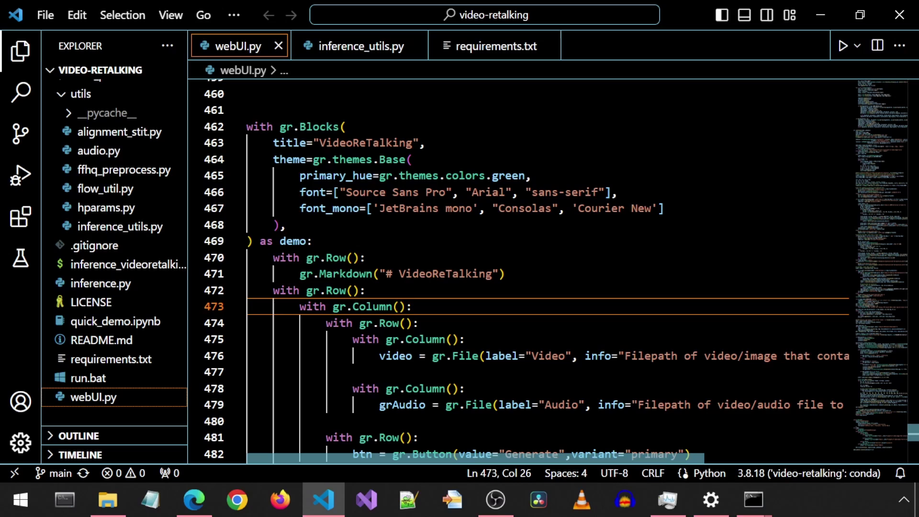
# Inspect the layout's video and grAudio File inputs, the Generate button and the output Video
pyautogui.scroll(-2, 522, 268)
pyautogui.scroll(-2, 521, 268)
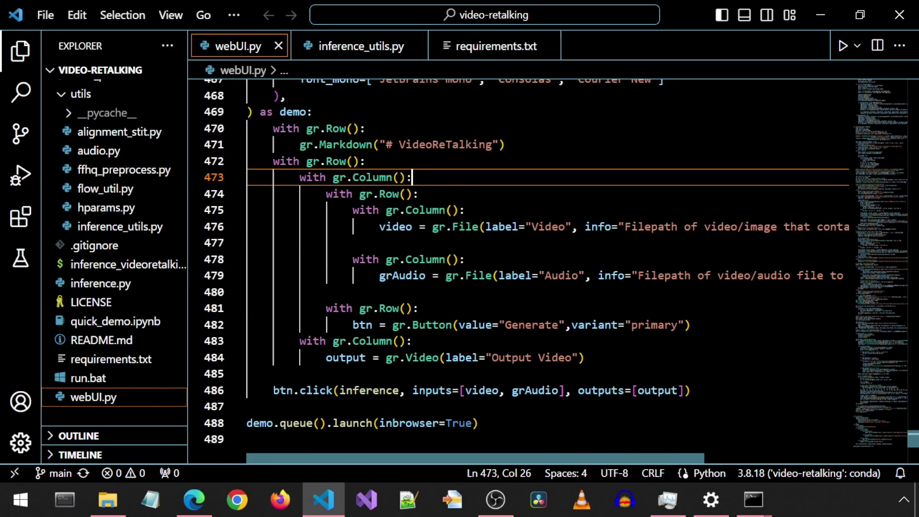
pyautogui.doubleClick(396, 226)
pyautogui.click(464, 227)
pyautogui.doubleClick(464, 226)
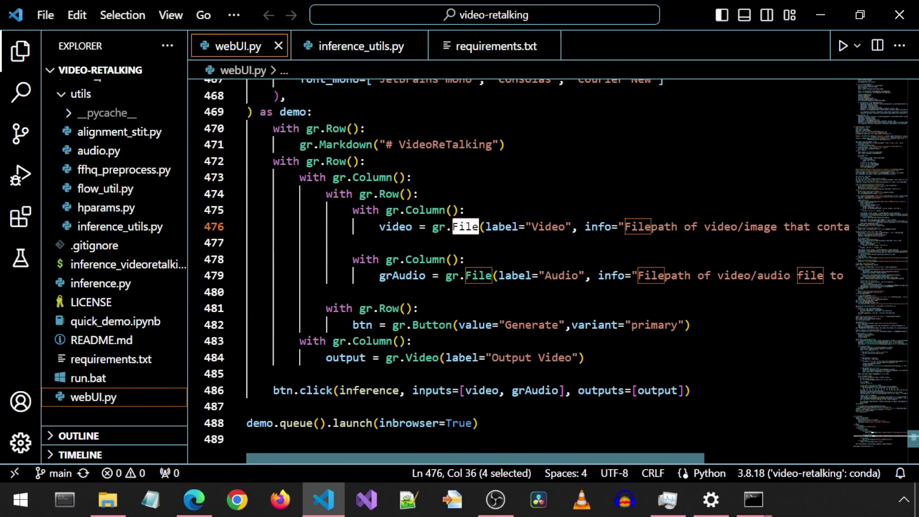
pyautogui.doubleClick(402, 275)
pyautogui.doubleClick(479, 275)
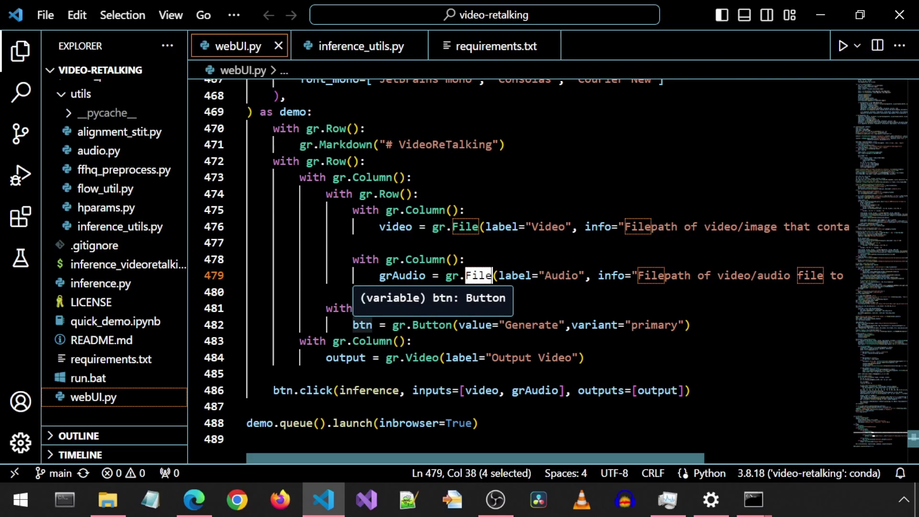
pyautogui.moveTo(358, 325); pyautogui.dragTo(452, 325)
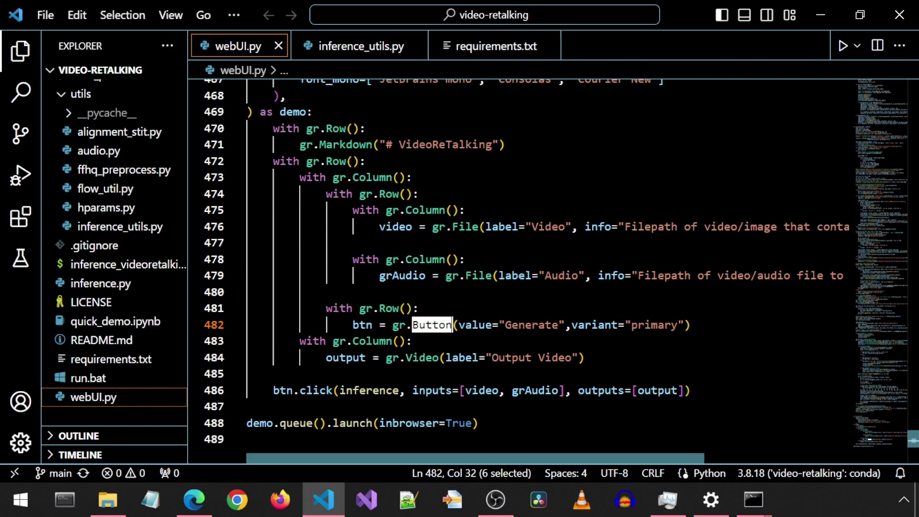
pyautogui.click(353, 358)
pyautogui.click(426, 358)
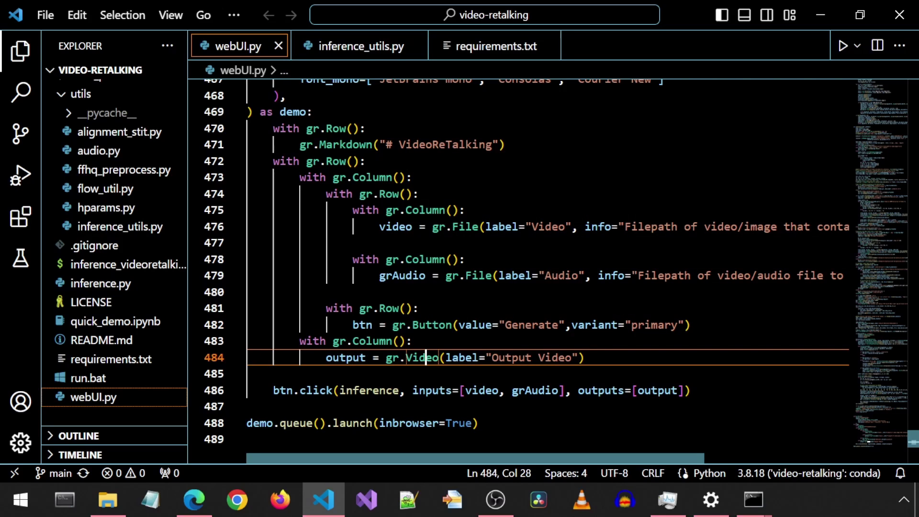
# Examine btn.click(inference, [video, grAudio], output) and jump to inference's definition at line 210
pyautogui.doubleClick(283, 390)
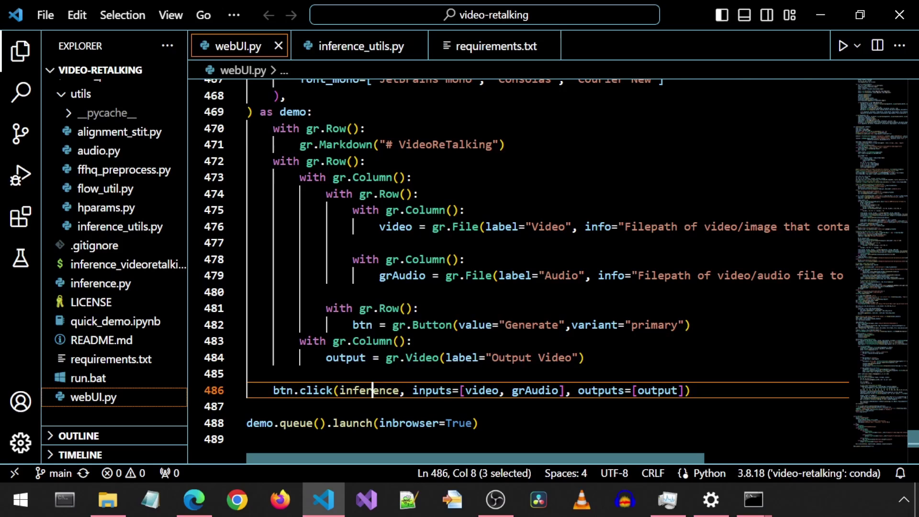
pyautogui.doubleClick(368, 390)
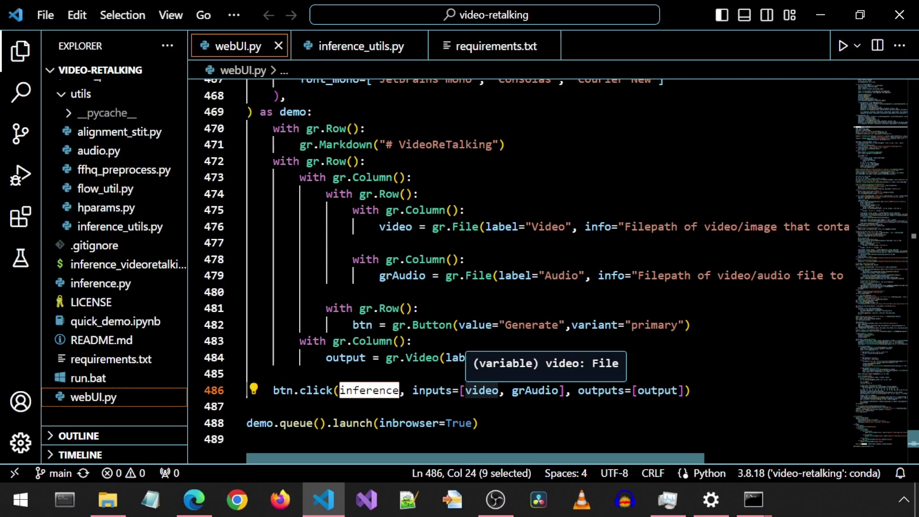
pyautogui.doubleClick(482, 390)
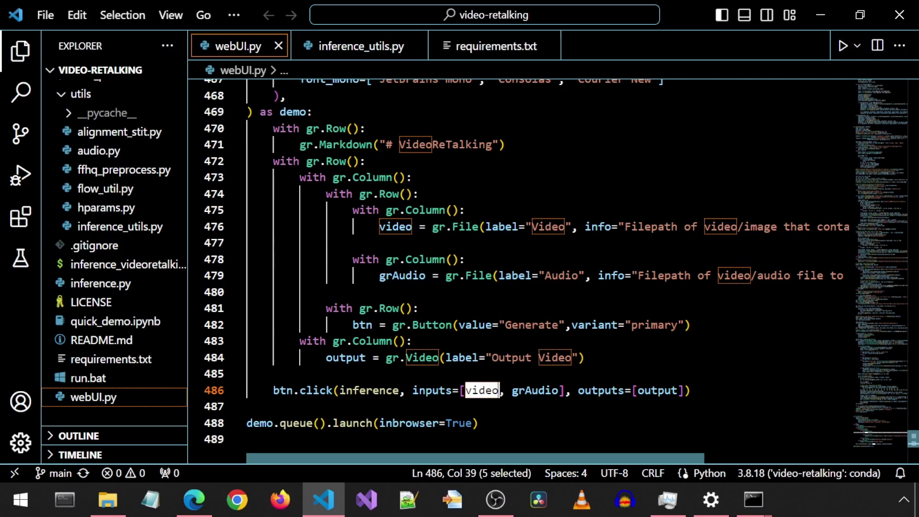
pyautogui.doubleClick(535, 390)
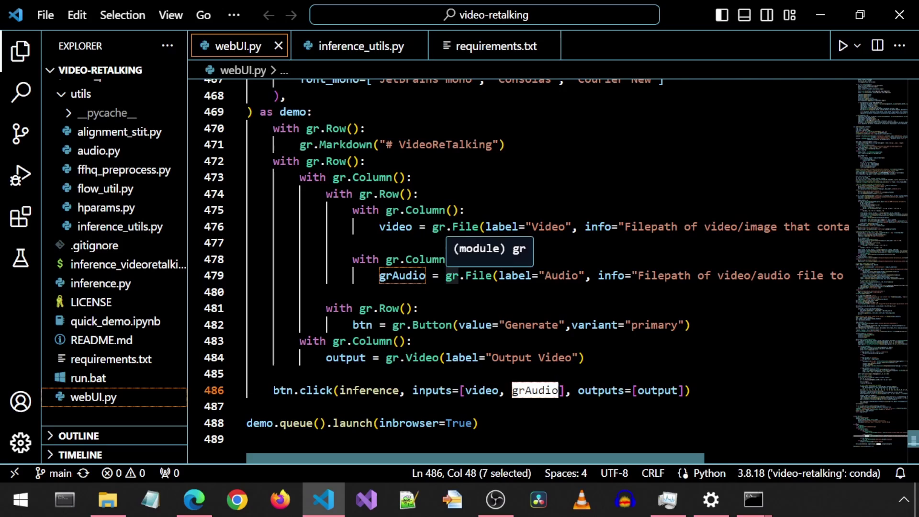
pyautogui.doubleClick(657, 390)
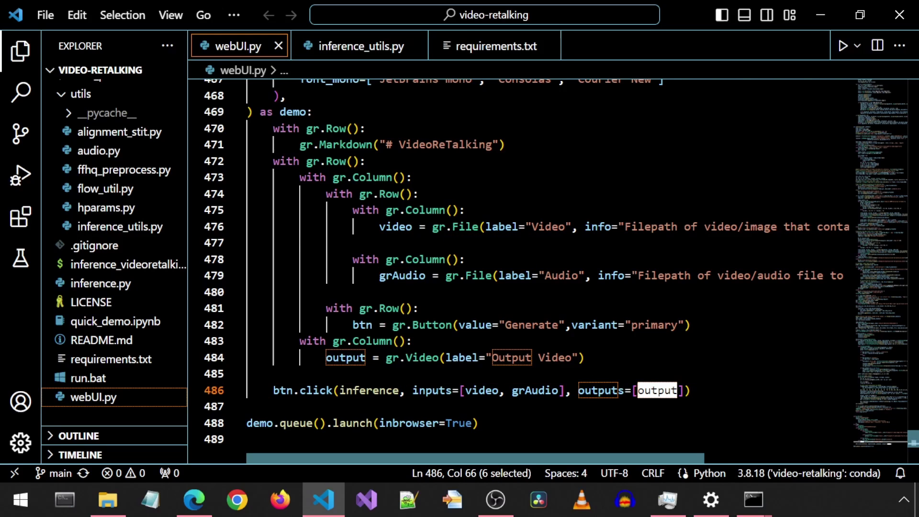
pyautogui.keyDown('ctrl'); pyautogui.click(352, 392); pyautogui.keyUp('ctrl')
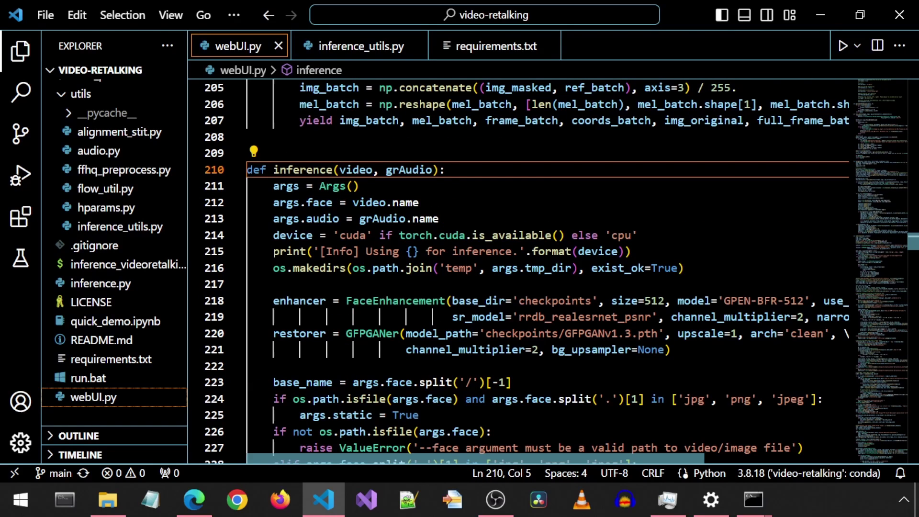
# Go from Args in inference to the Args class and scroll through defaults like outfile 'results/output.mp4'
pyautogui.doubleClick(332, 186)
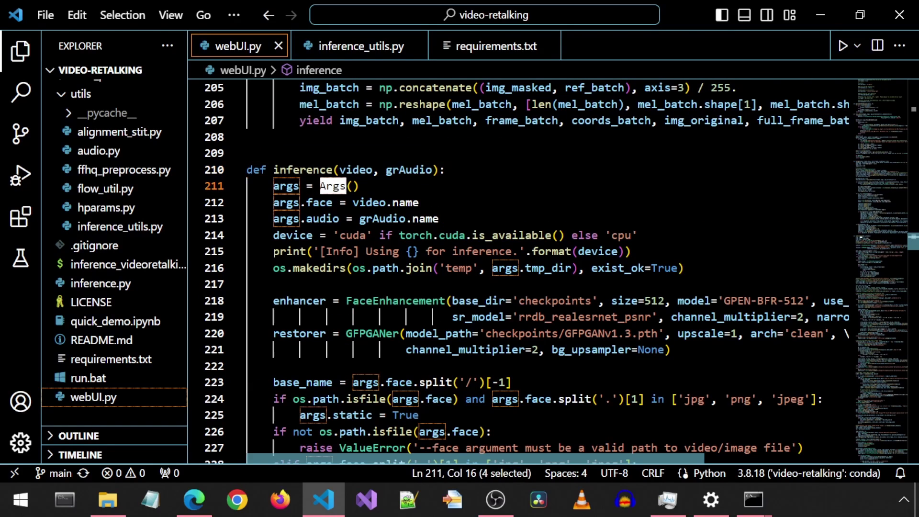
pyautogui.moveTo(914, 242); pyautogui.dragTo(914, 116)
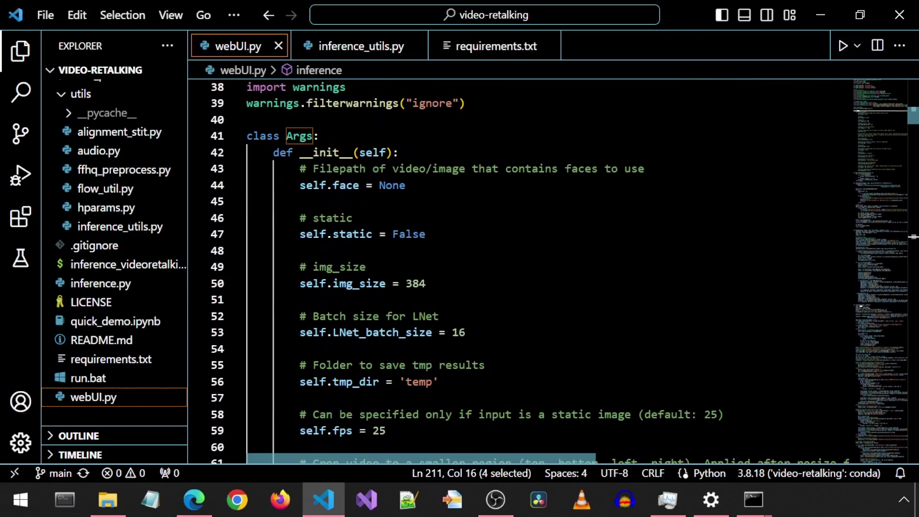
pyautogui.click(344, 185)
pyautogui.press('End')
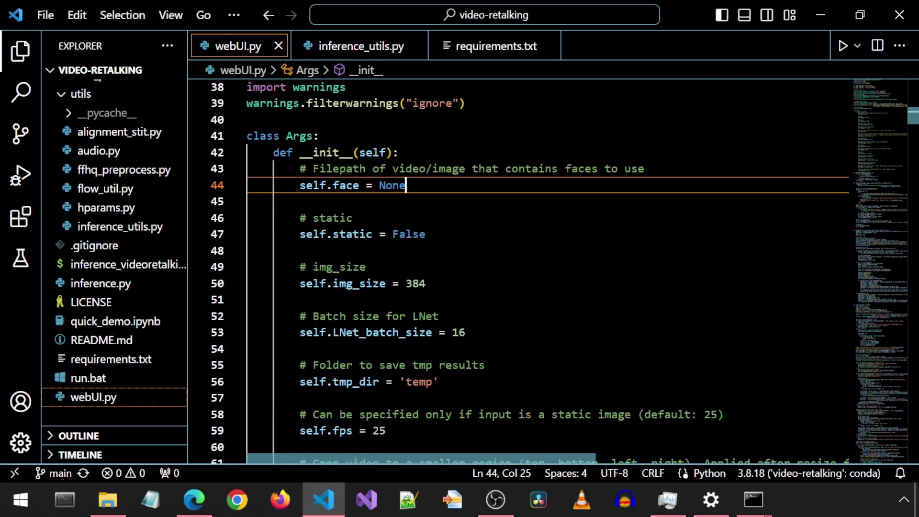
pyautogui.scroll(-1, 546, 268)
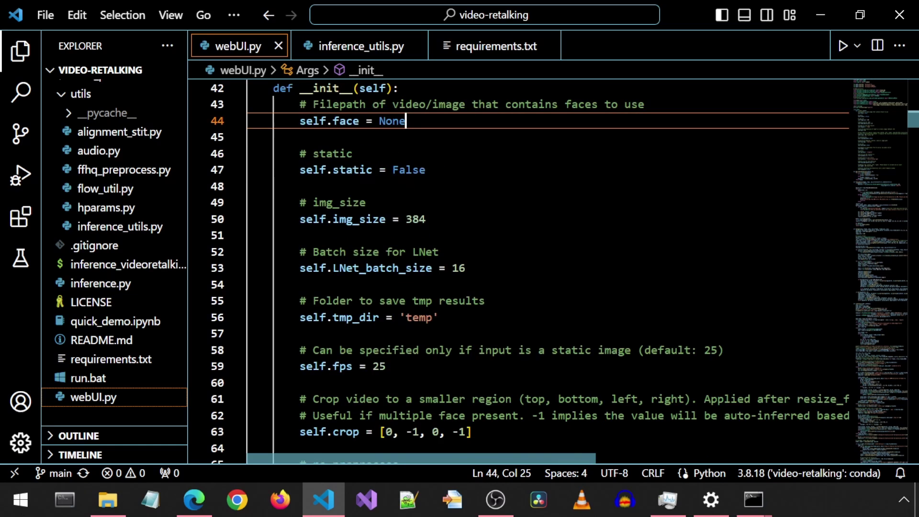
pyautogui.scroll(-2, 546, 268)
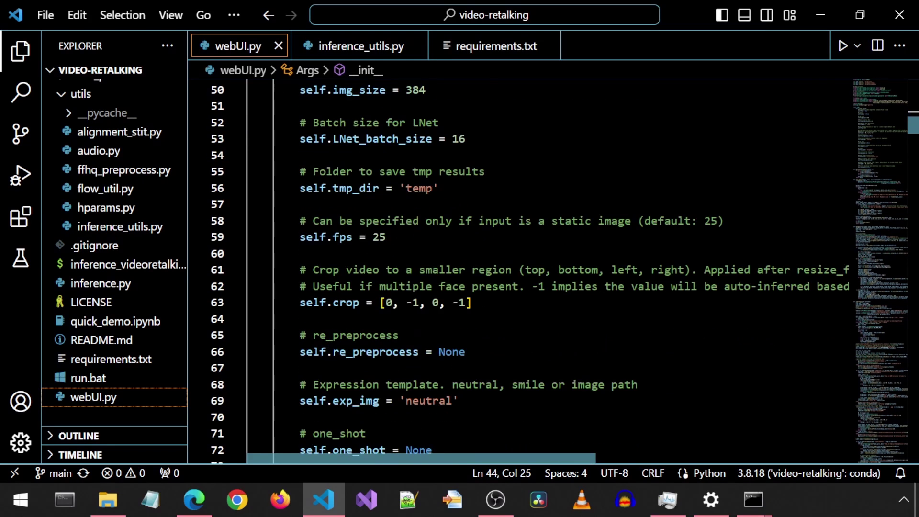
pyautogui.scroll(-4, 546, 268)
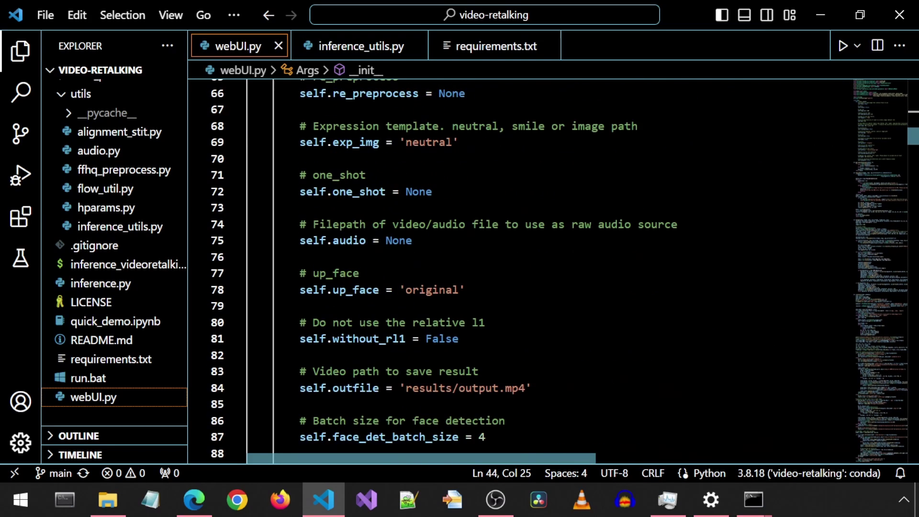
pyautogui.scroll(-2, 545, 267)
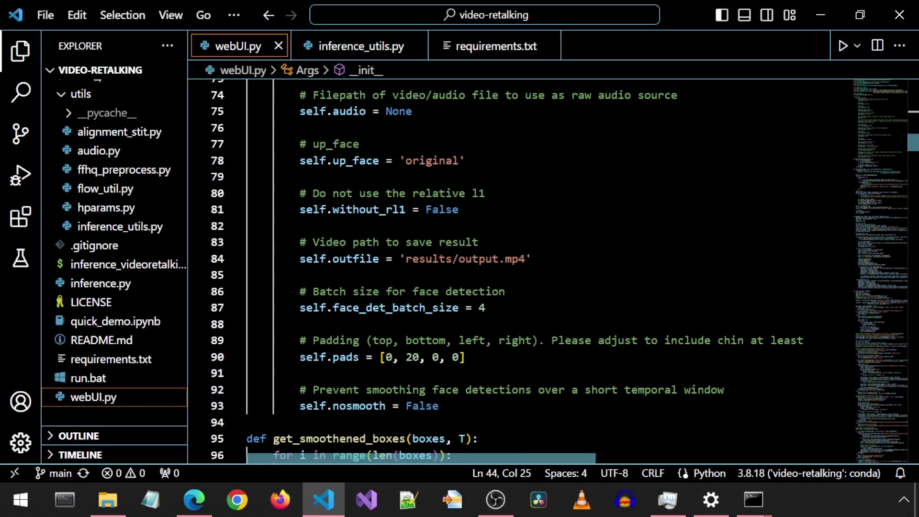